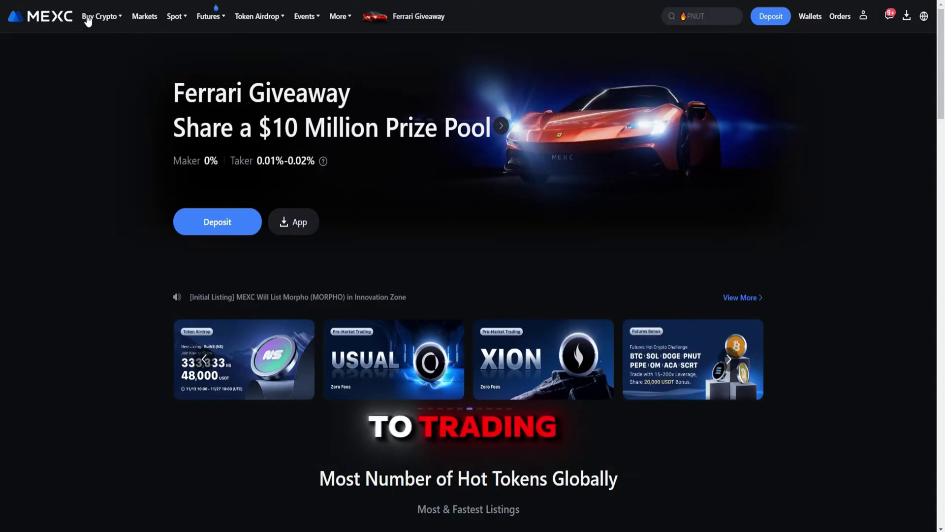
# - Open the BTC/USDT spot trading page from the Spot menu and zoom the chart out
pyautogui.moveTo(176, 22)
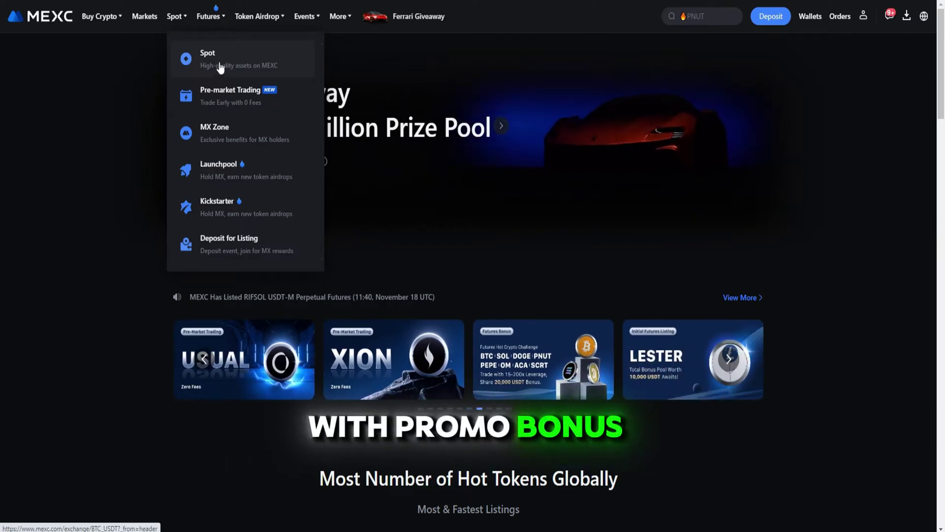
pyautogui.moveTo(217, 22)
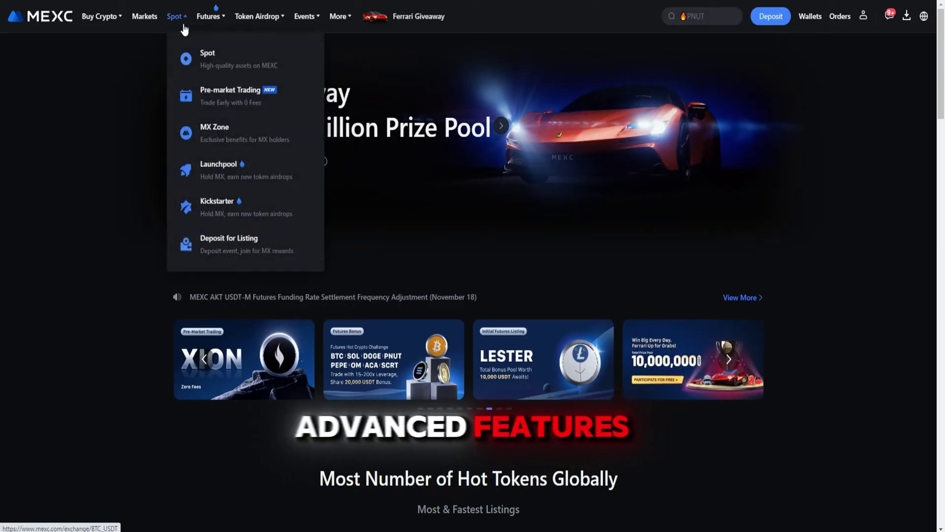
pyautogui.click(213, 58)
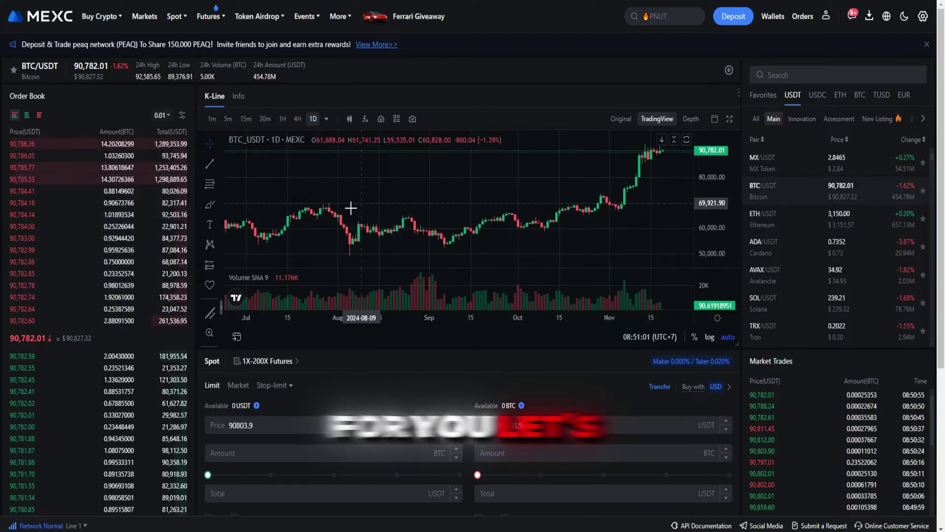
pyautogui.scroll(-5, 572, 219)
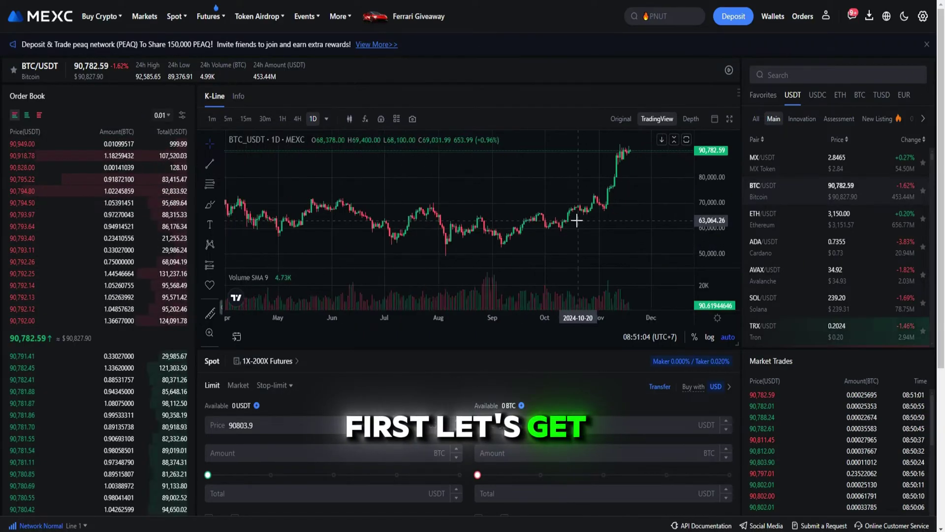
pyautogui.scroll(-5, 570, 221)
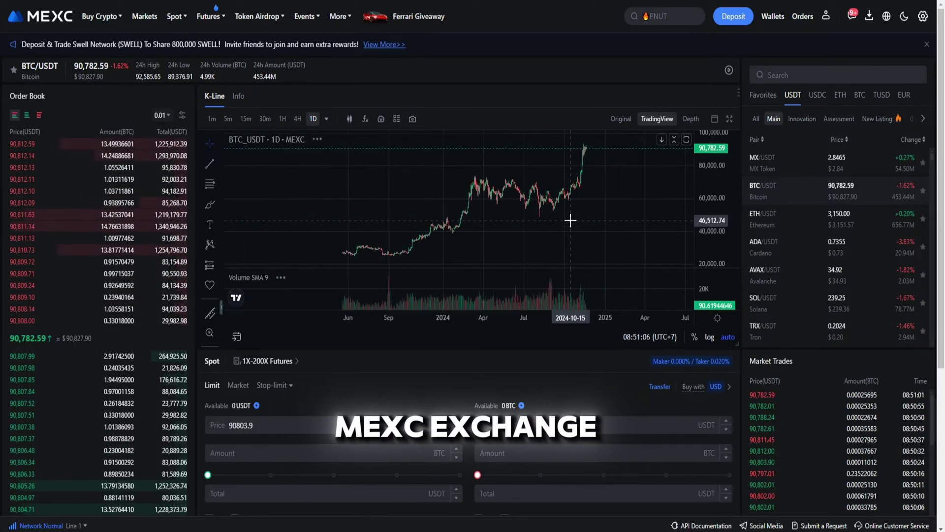
pyautogui.scroll(-2, 570, 220)
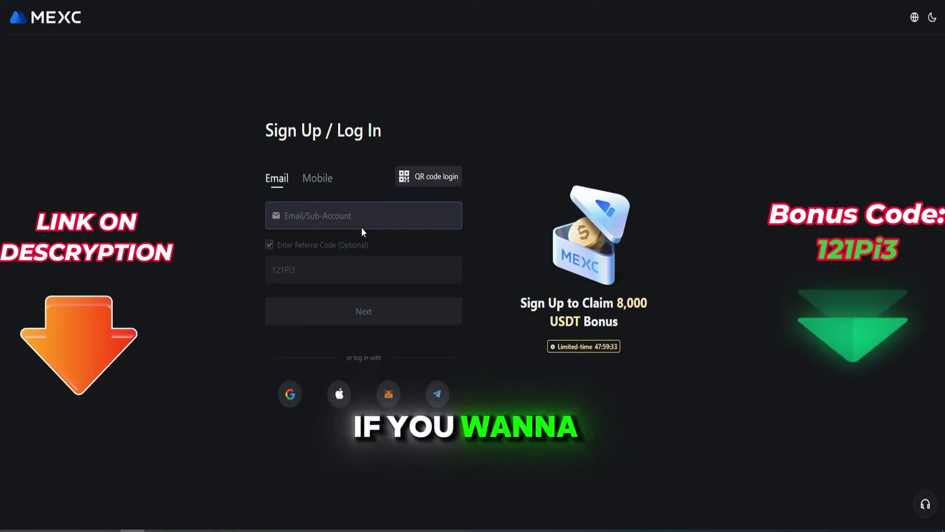
# - Register a new account with an e-mail address and a password
pyautogui.click(361, 223)
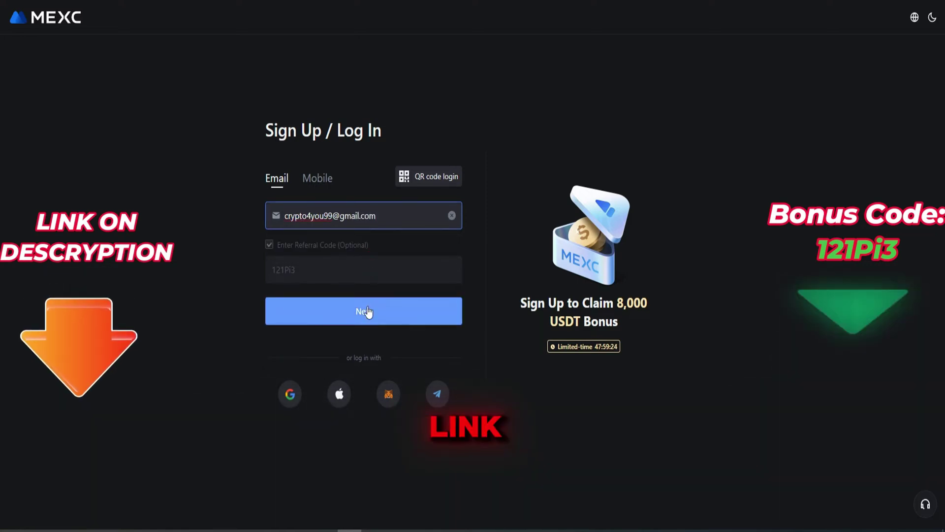
pyautogui.click(363, 310)
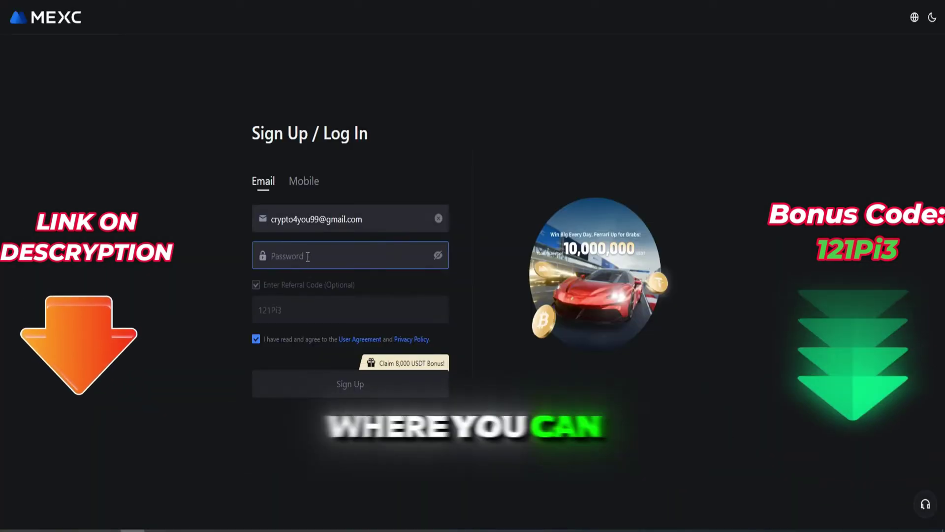
pyautogui.write('••••••••••••')
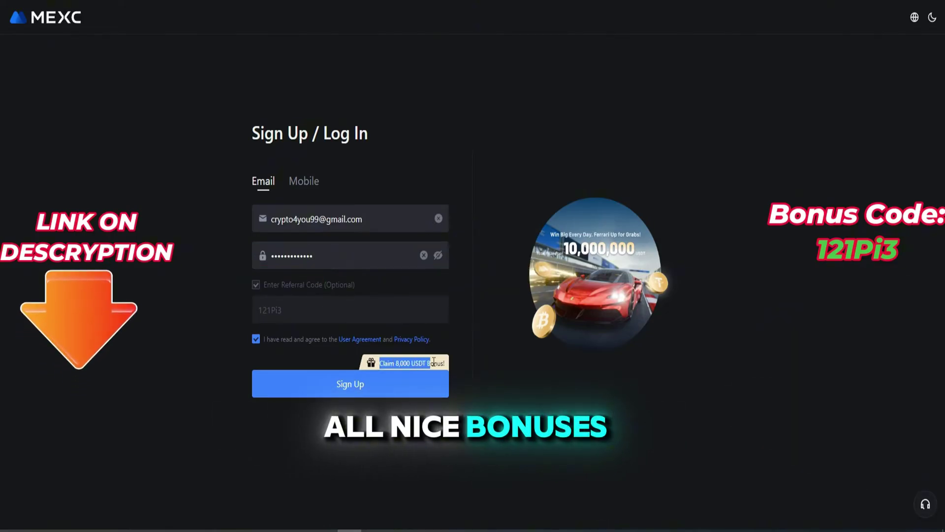
pyautogui.click(371, 389)
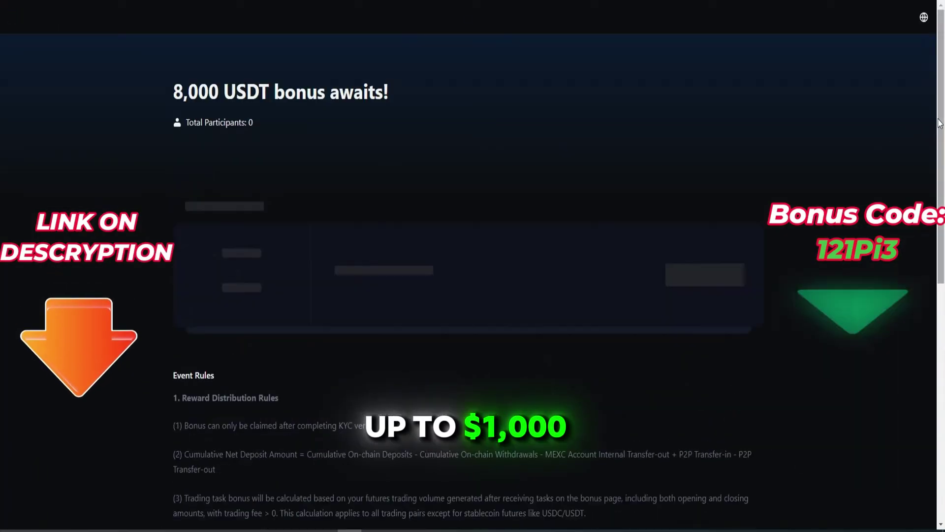
# - Browse the 8,000 USDT bonus page and show its Advanced Tasks
pyautogui.tripleClick(193, 129)
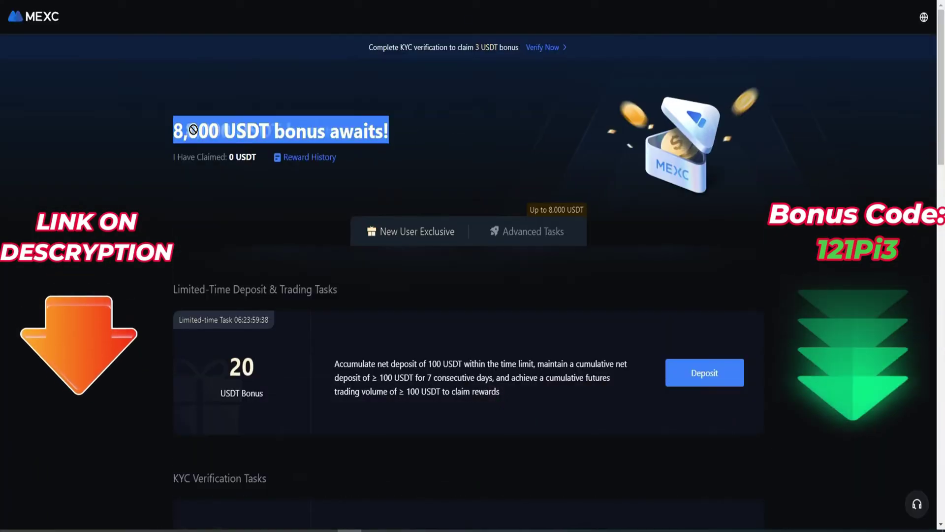
pyautogui.moveTo(937, 158); pyautogui.dragTo(929, 81)
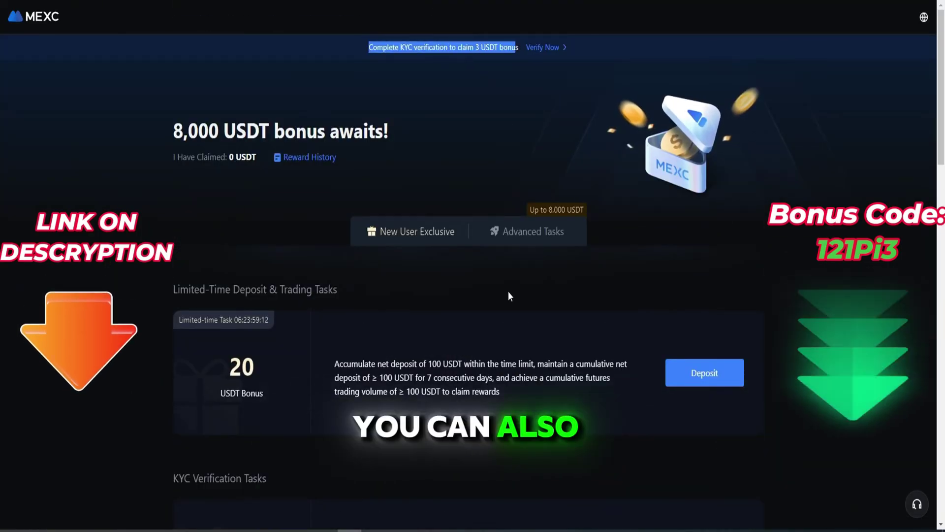
pyautogui.click(527, 231)
pyautogui.moveTo(940, 124); pyautogui.dragTo(940, 345)
pyautogui.scroll(15, 293, 381)
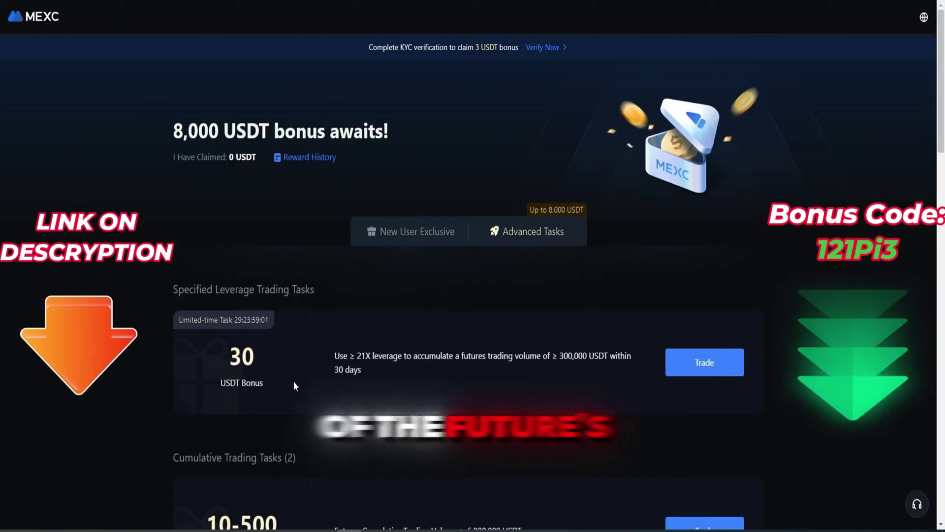
pyautogui.scroll(-3, 318, 356)
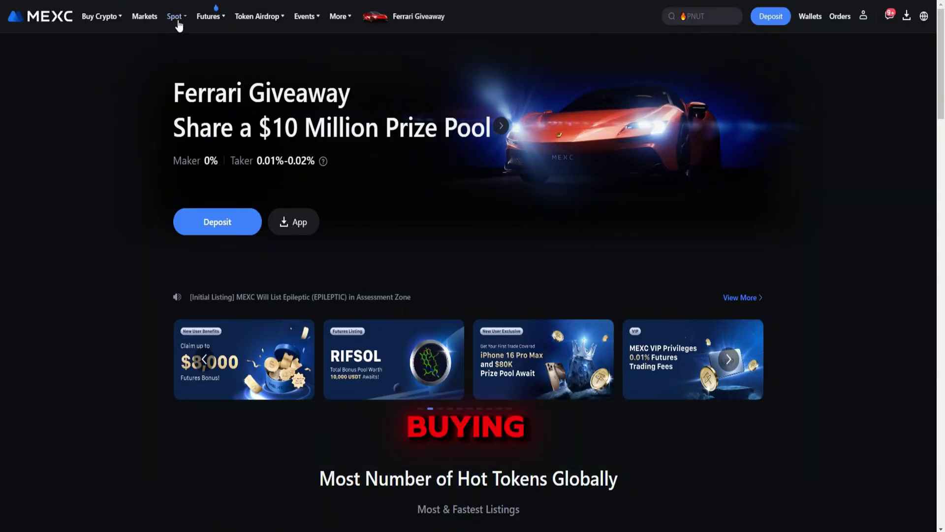
# - Reopen BTC/USDT spot and step the chart through 1m, 5m, 15m, 1H, 4H, then back to 1D
pyautogui.moveTo(176, 18)
pyautogui.click(216, 58)
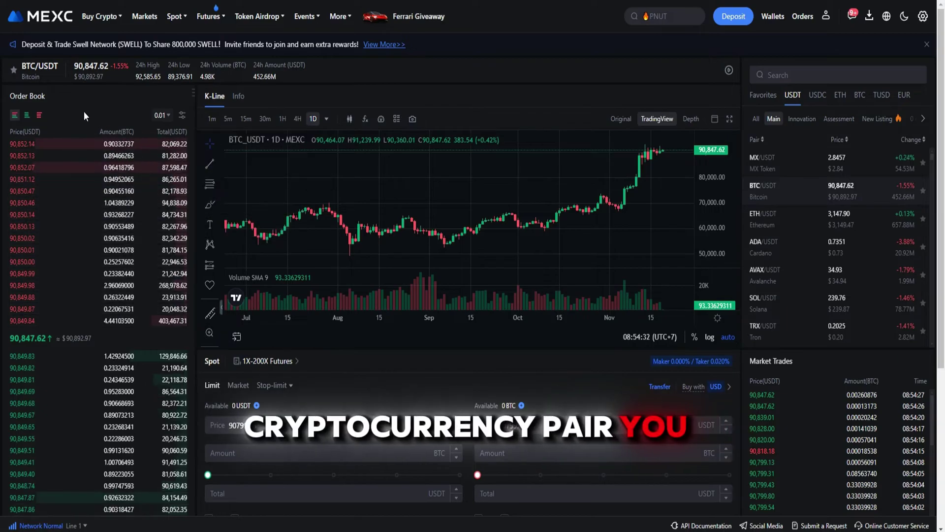
pyautogui.click(211, 119)
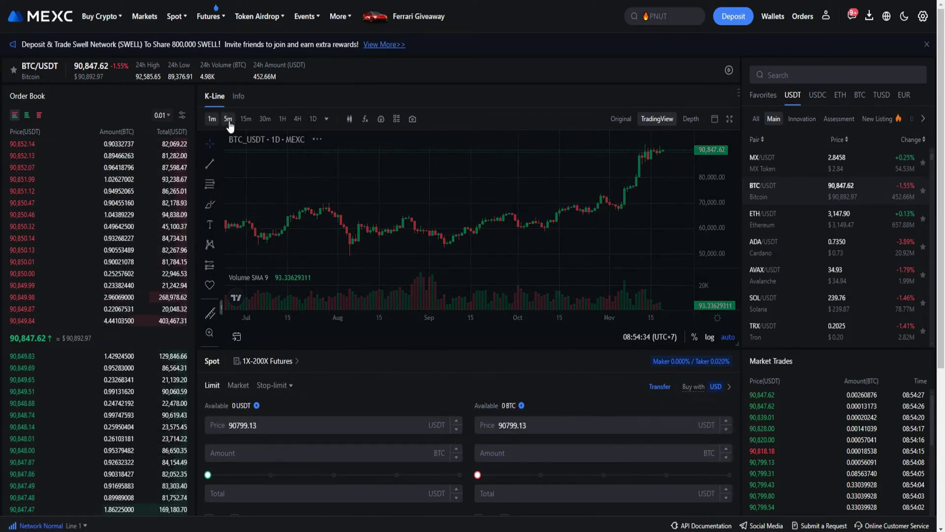
pyautogui.click(228, 119)
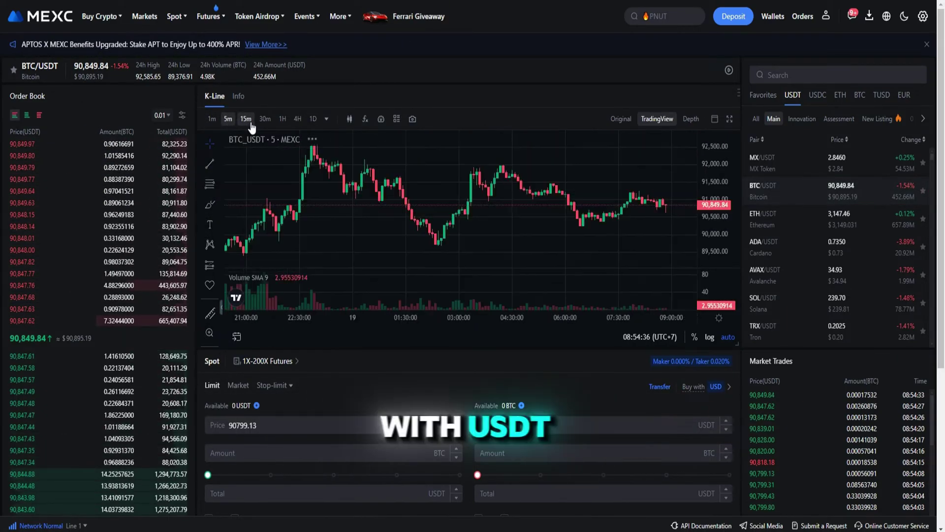
pyautogui.click(249, 121)
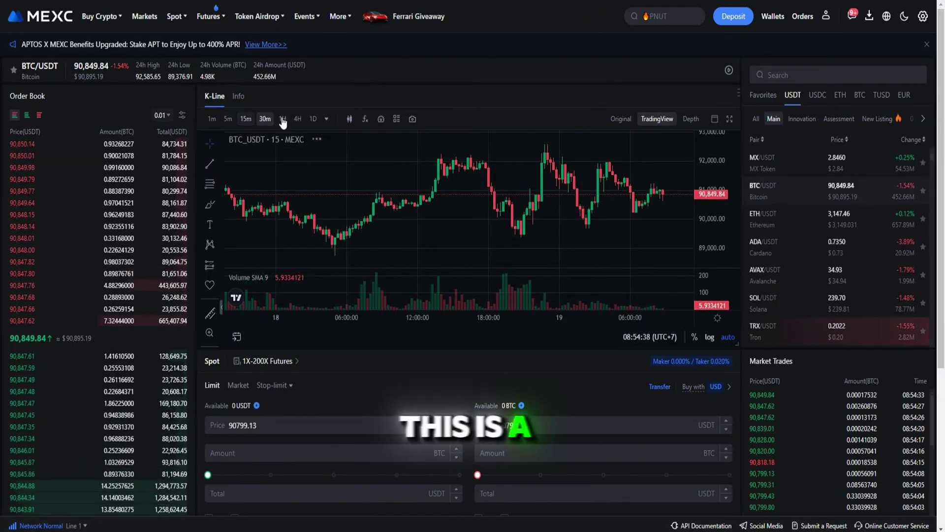
pyautogui.click(282, 120)
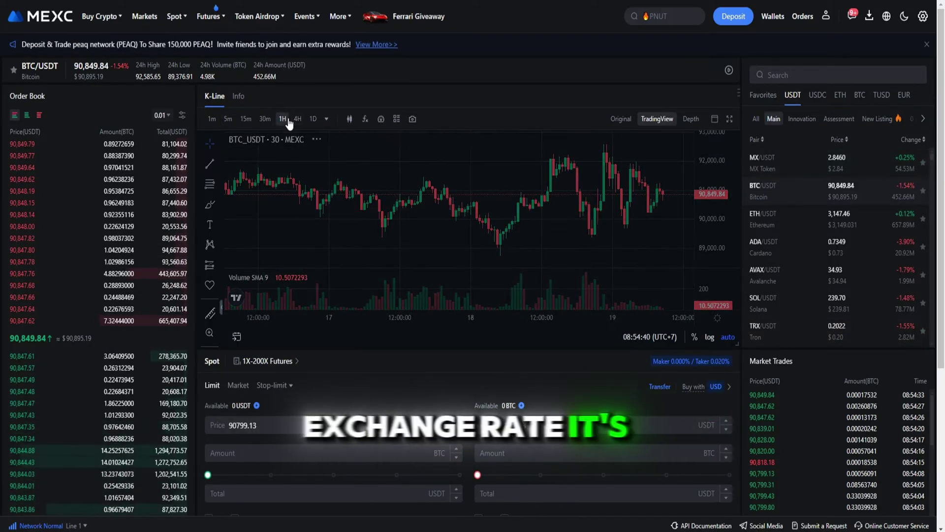
pyautogui.click(297, 120)
pyautogui.click(312, 120)
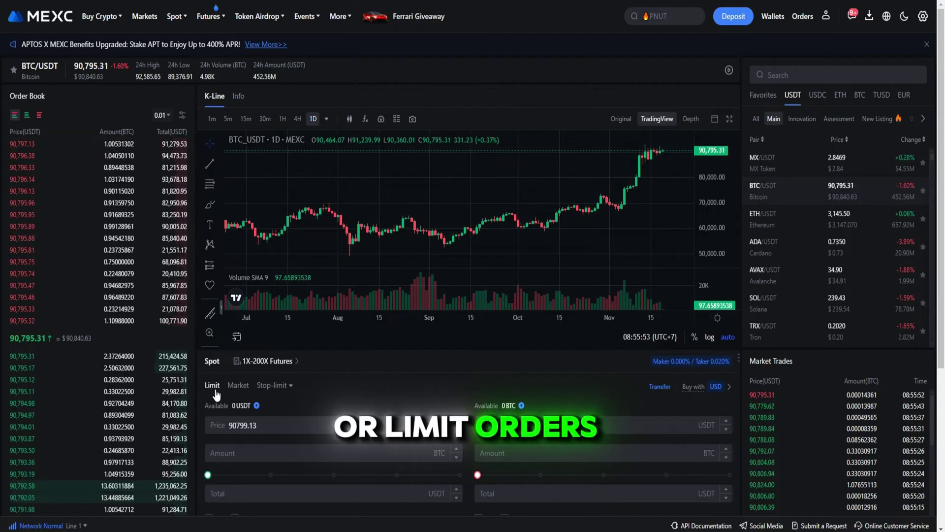
# - Switch to a Market order with buy Total 0 USDT and the sell slider at 27%
pyautogui.scroll(-1, 215, 394)
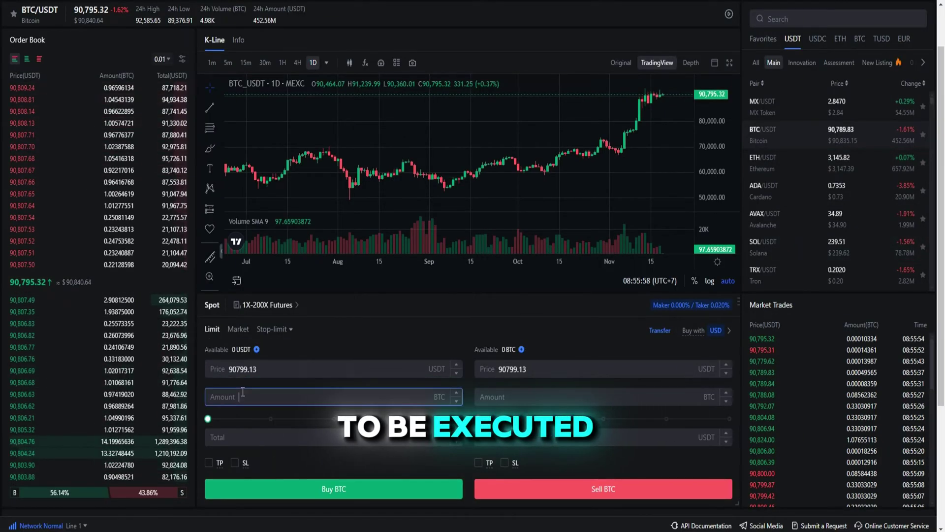
pyautogui.moveTo(209, 419); pyautogui.dragTo(228, 418)
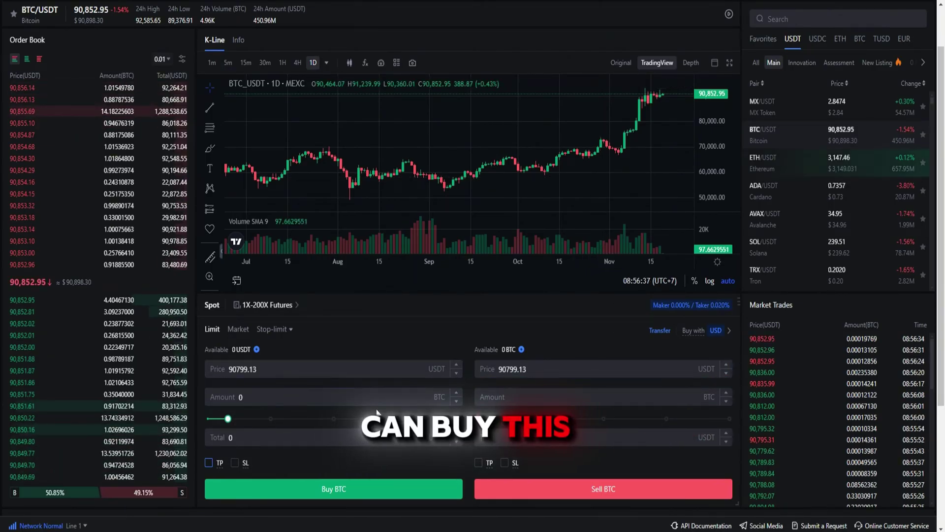
pyautogui.click(238, 329)
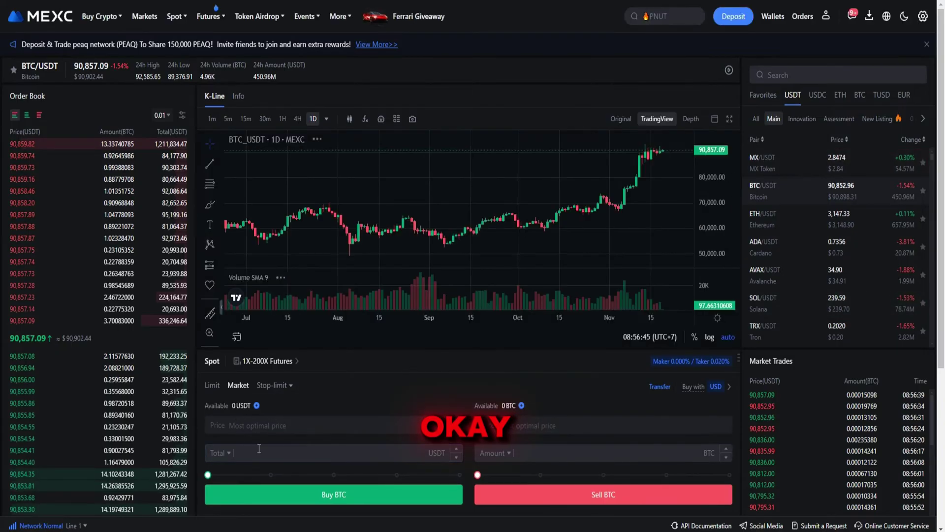
pyautogui.click(231, 459)
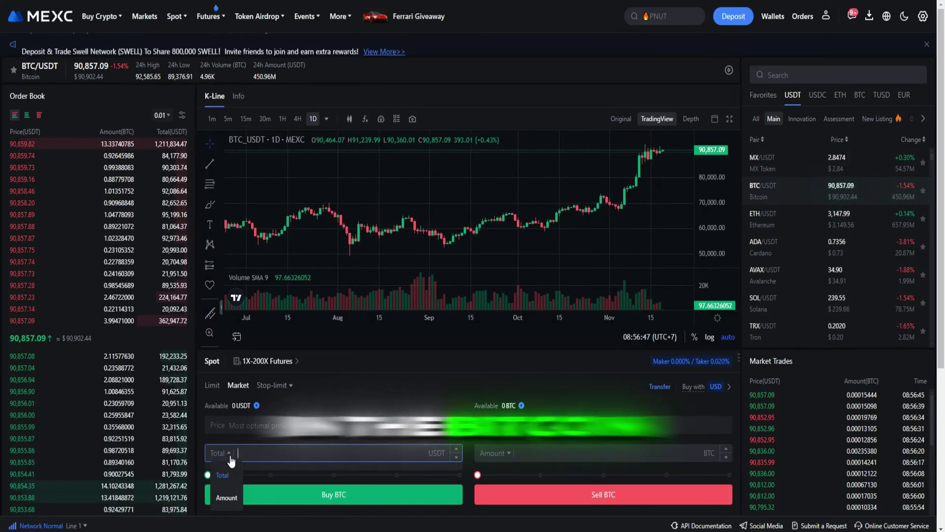
pyautogui.click(322, 450)
pyautogui.click(457, 450)
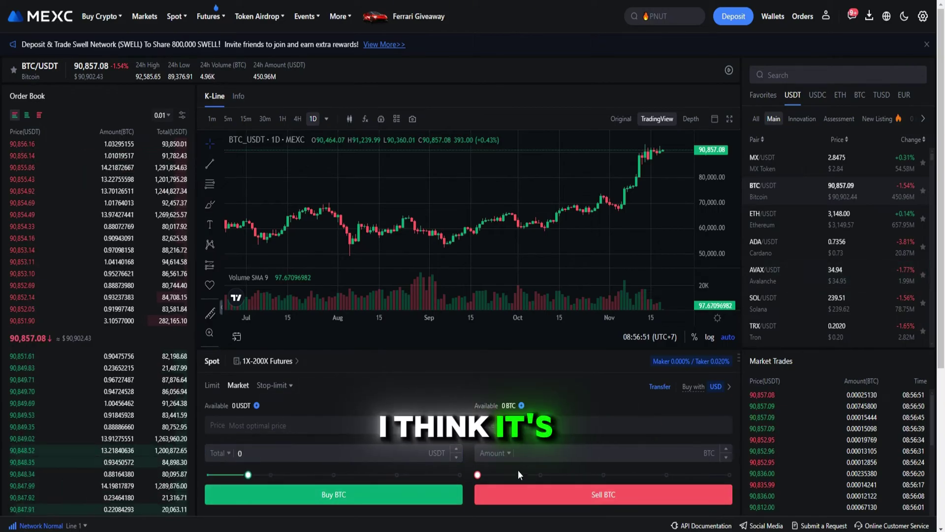
pyautogui.moveTo(478, 474); pyautogui.dragTo(545, 475)
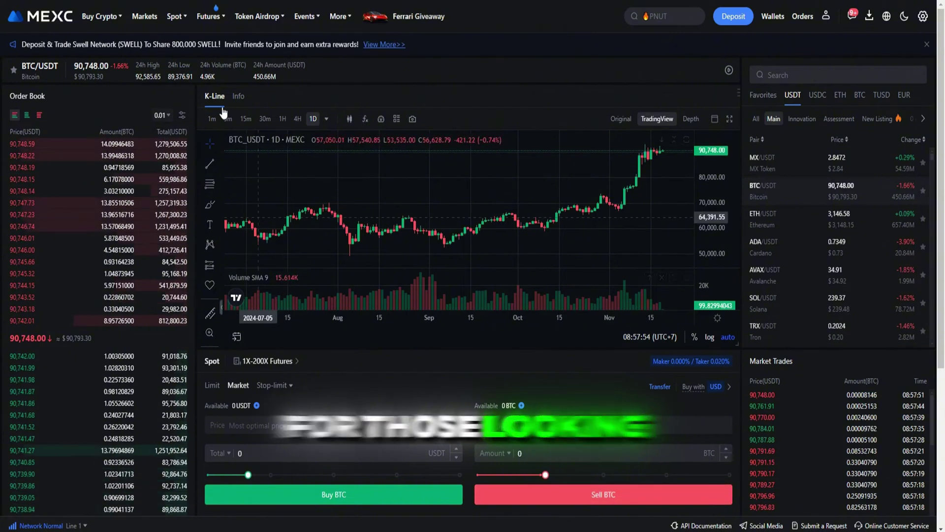
# - Open the USDT-M BTC USDT perpetual futures trading page
pyautogui.moveTo(218, 19)
pyautogui.click(255, 57)
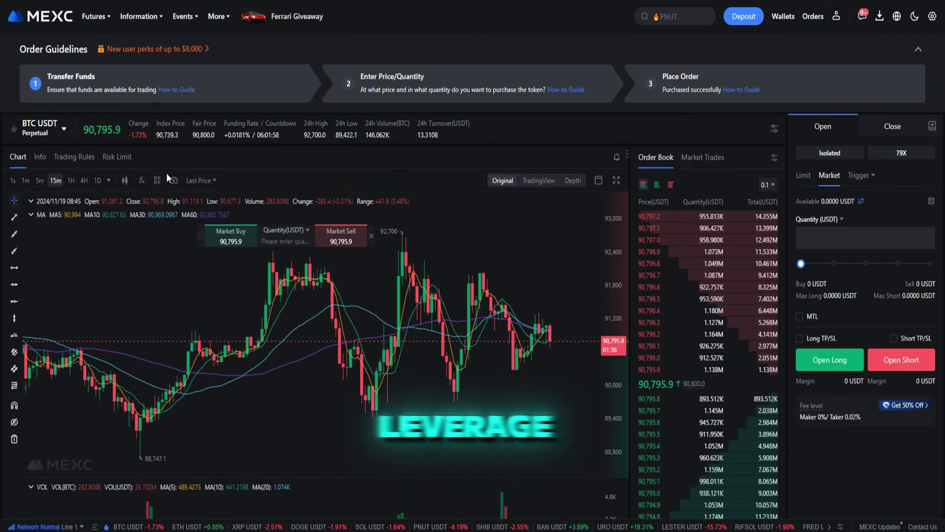
pyautogui.scroll(-1, 262, 206)
pyautogui.scroll(-1, 732, 206)
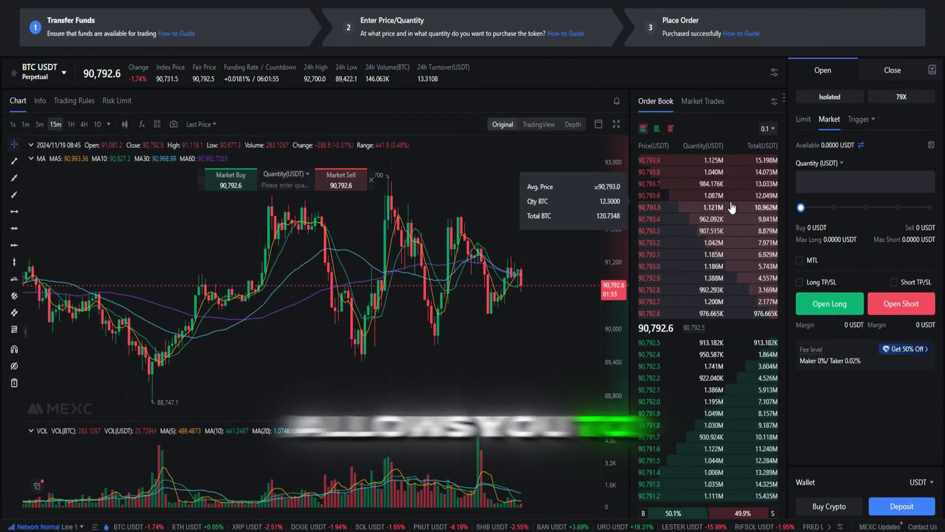
pyautogui.scroll(-1, 732, 208)
pyautogui.scroll(1, 732, 208)
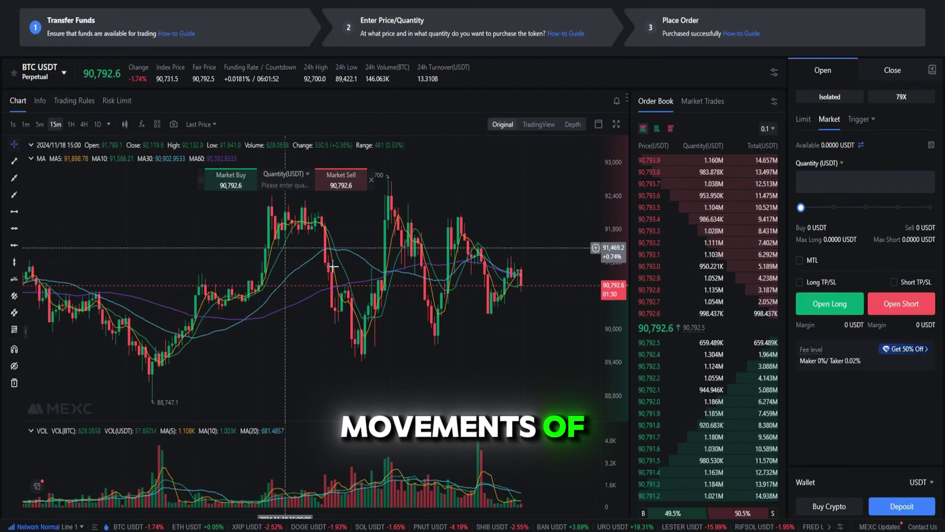
pyautogui.scroll(-1, 418, 303)
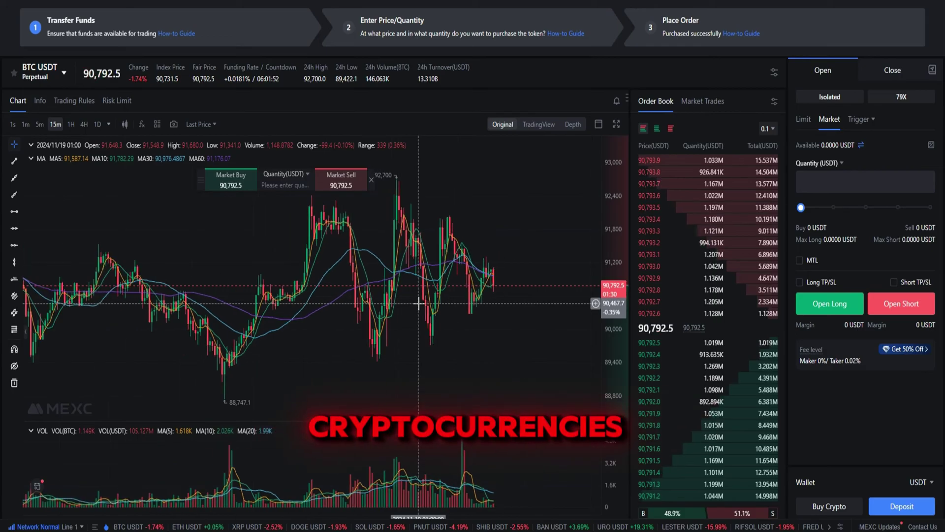
# - Set a 4H TradingView chart, enable Long TP/SL, and switch the order type to Limit
pyautogui.click(85, 125)
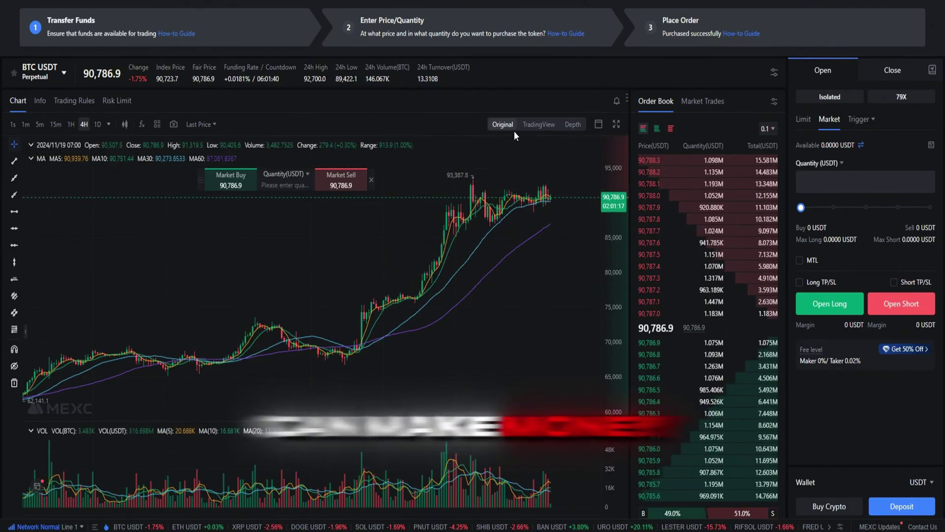
pyautogui.click(538, 124)
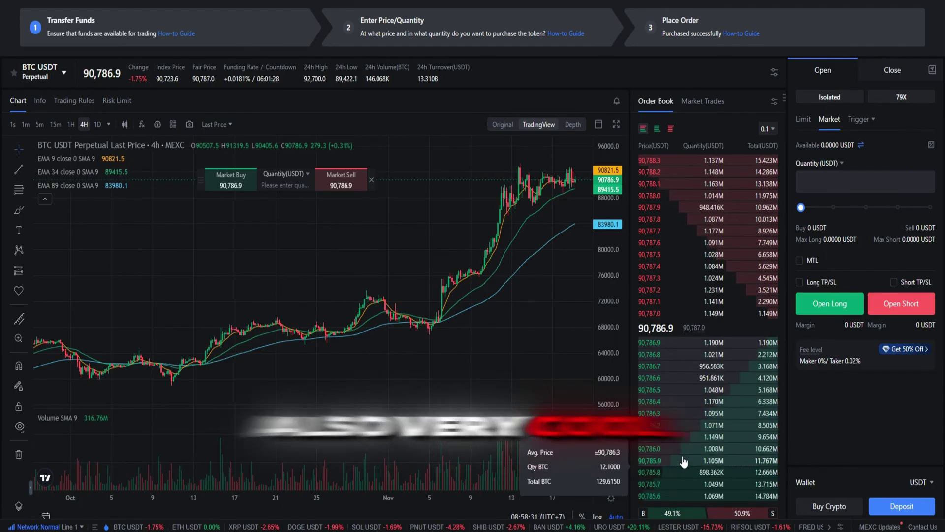
pyautogui.click(800, 282)
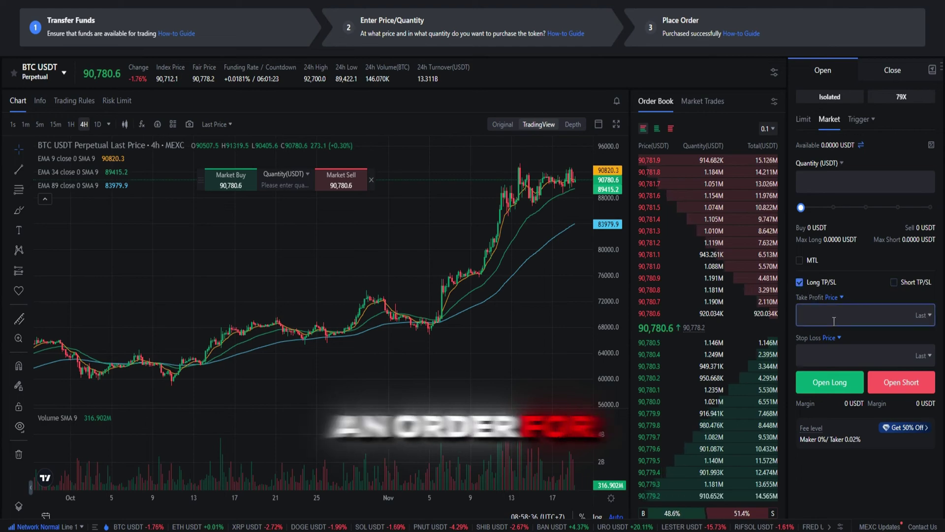
pyautogui.click(803, 120)
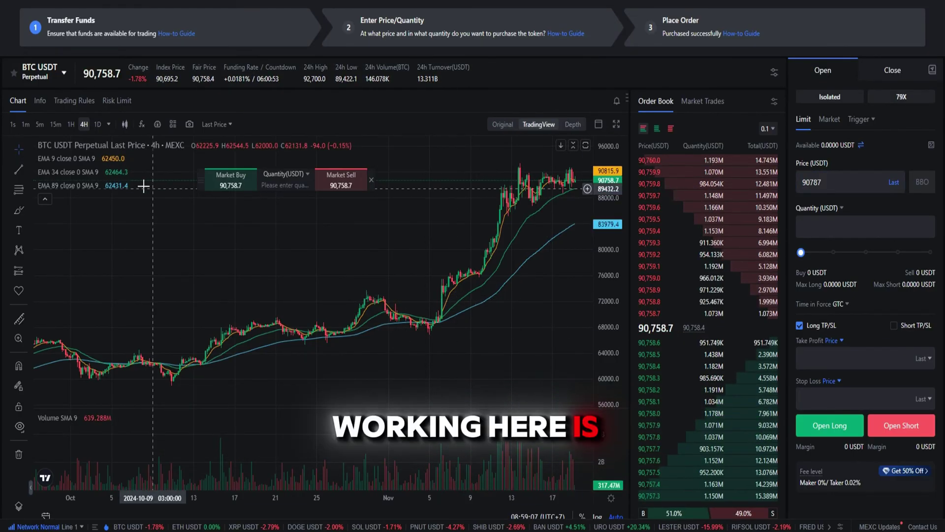
# - View the Info, Trading Rules and Risk Limit tabs, then return to the Chart
pyautogui.click(43, 105)
pyautogui.click(71, 104)
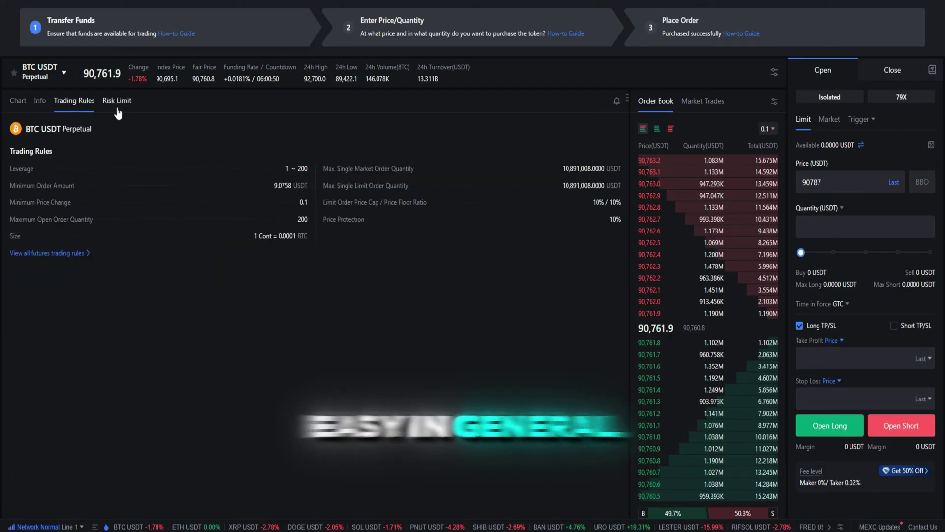
pyautogui.click(116, 104)
pyautogui.click(18, 105)
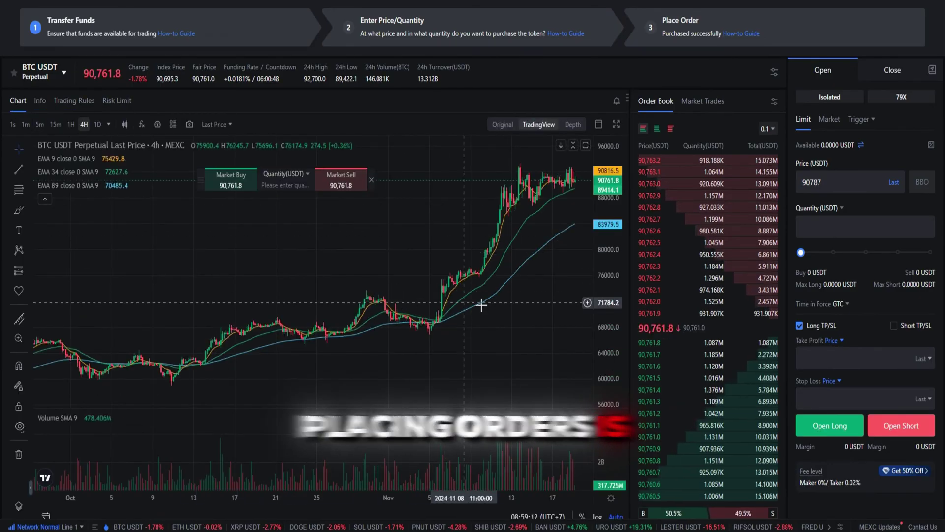
pyautogui.scroll(2, 476, 326)
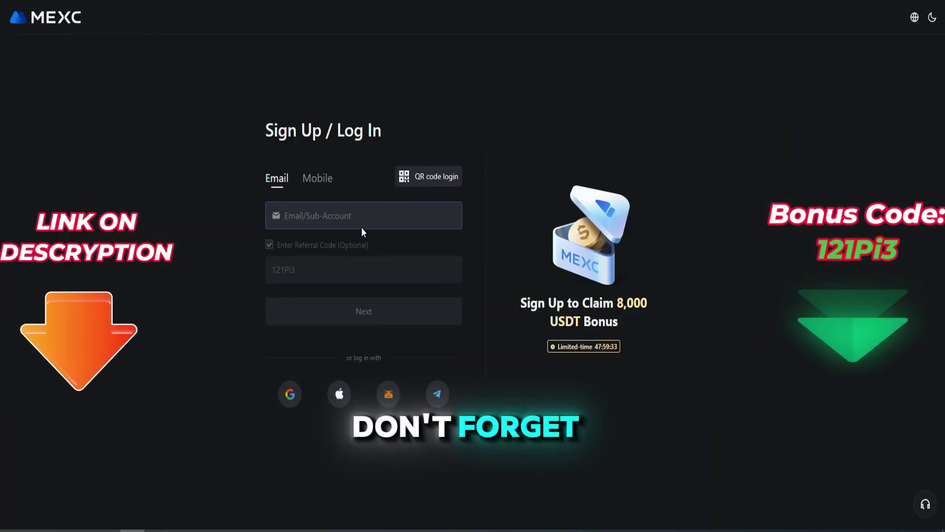
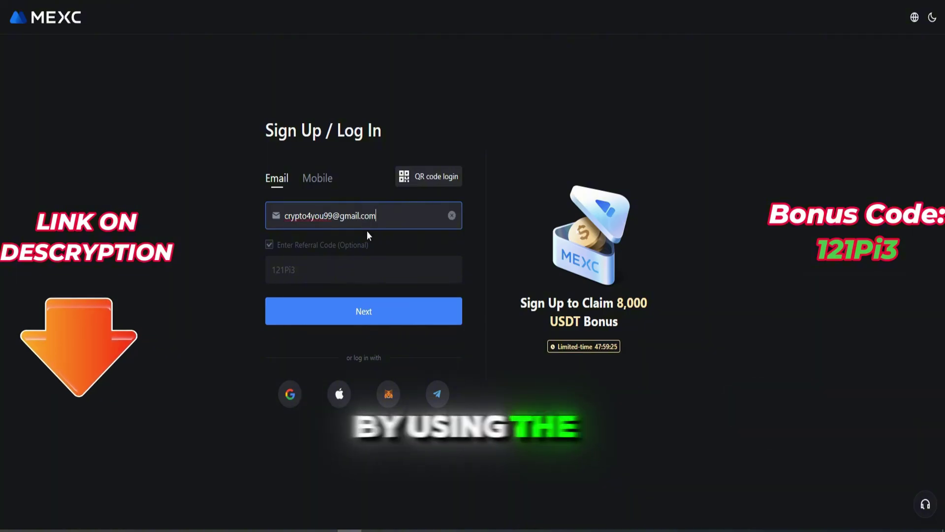
# - Sign up a new account with an e-mail address and a password
pyautogui.click(362, 311)
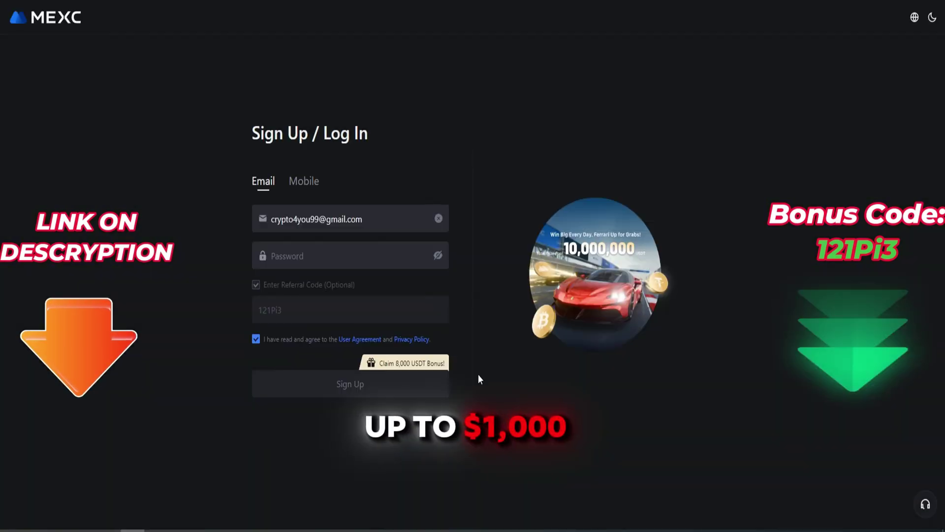
pyautogui.click(308, 257)
pyautogui.write('••••••••••••')
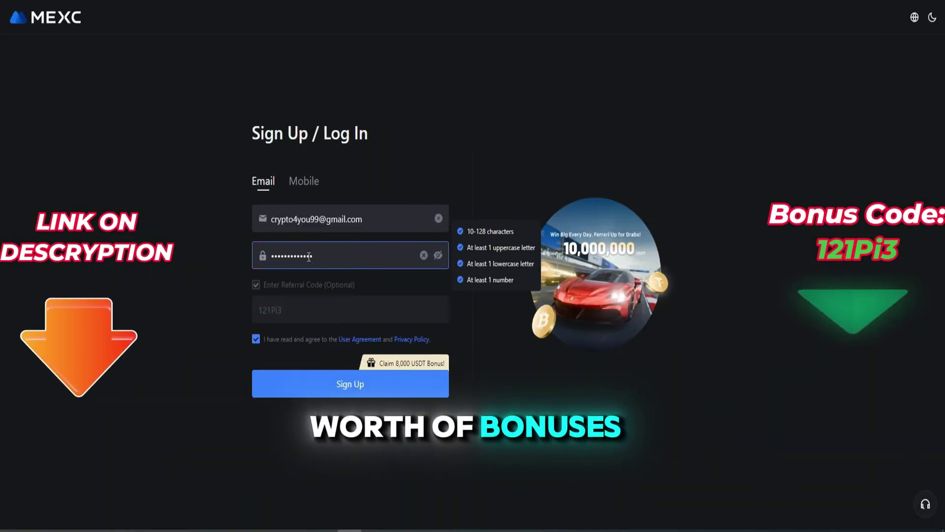
pyautogui.doubleClick(387, 363)
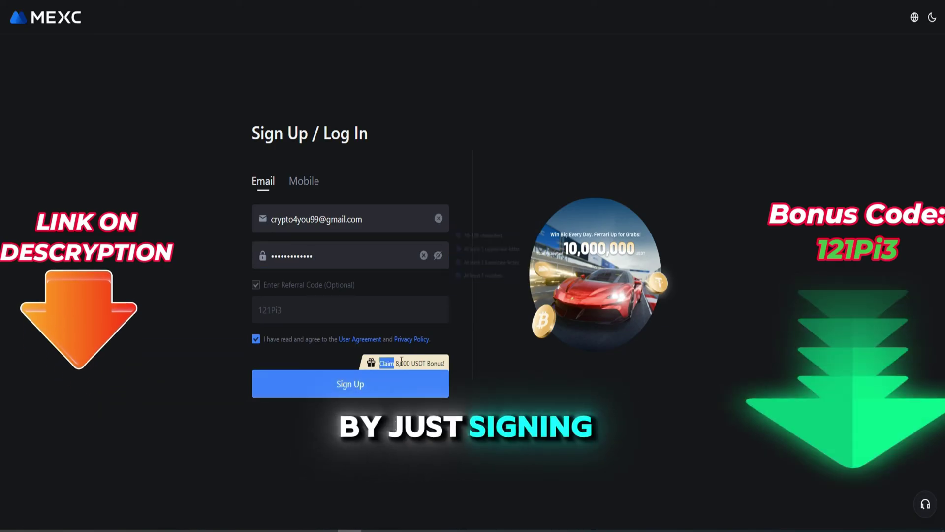
pyautogui.click(384, 384)
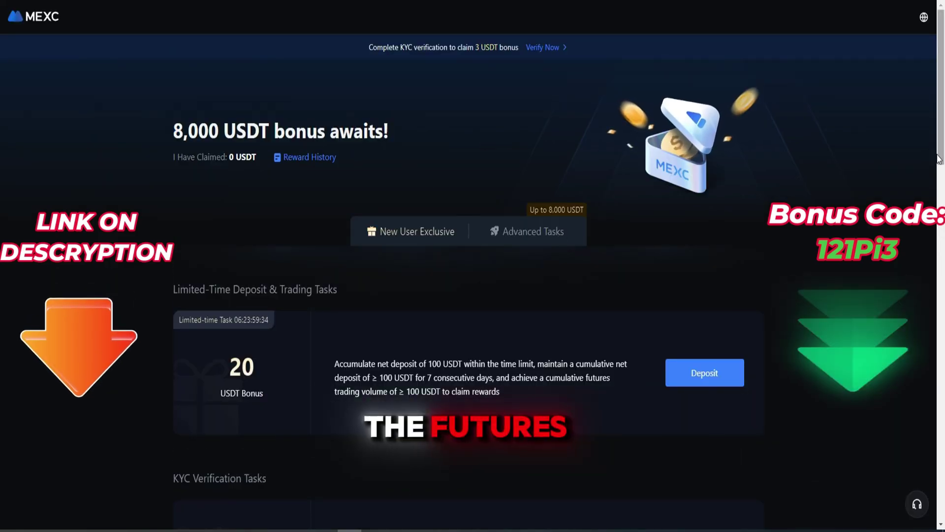
# - Show the Advanced Tasks list on the 8,000 USDT bonus page
pyautogui.scroll(-20, 939, 158)
pyautogui.scroll(10, 929, 273)
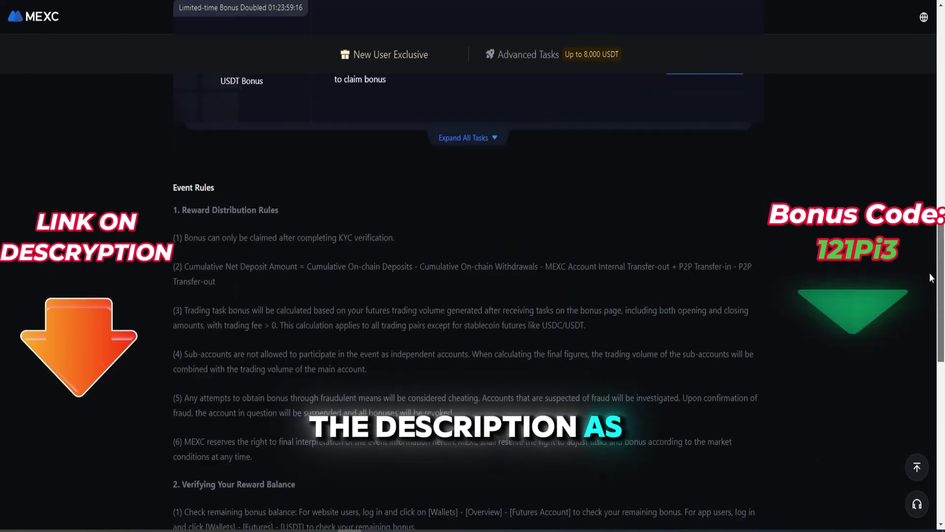
pyautogui.scroll(10, 930, 273)
pyautogui.click(533, 232)
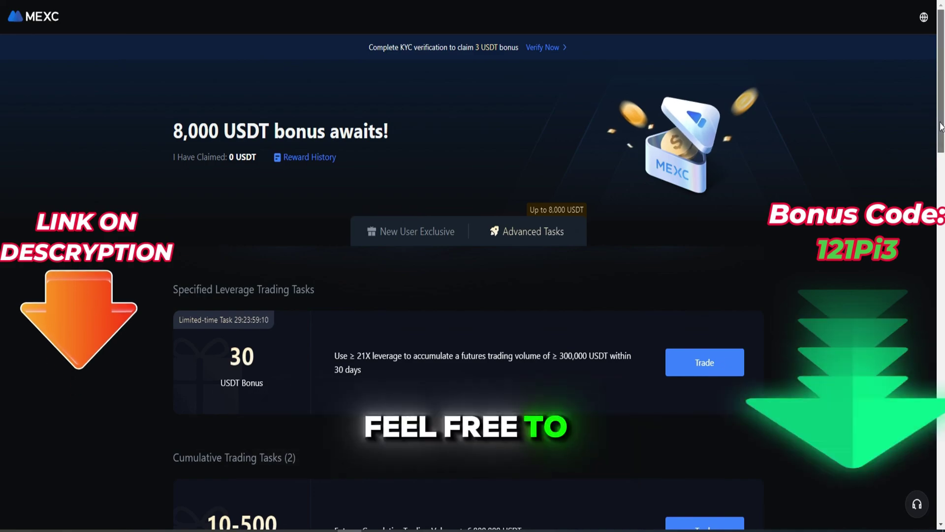